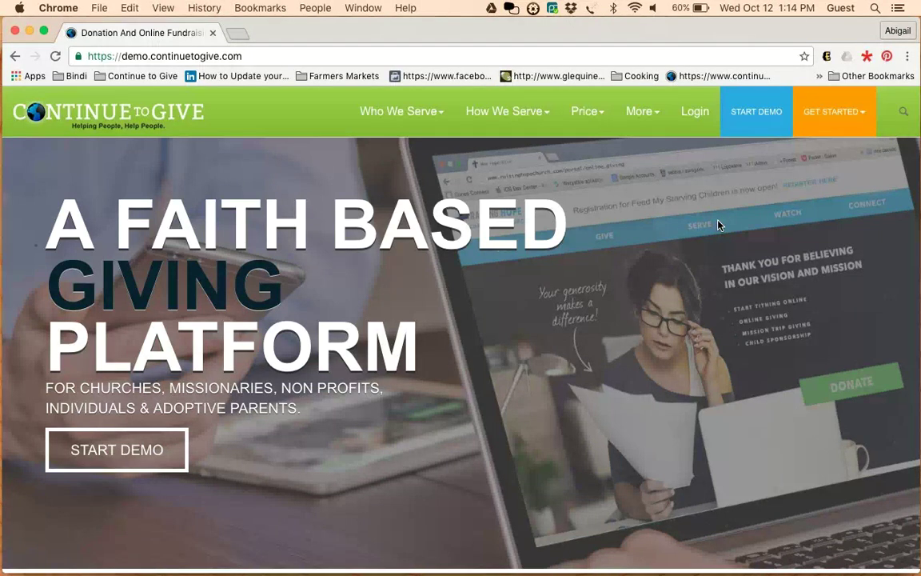
On the login page, replace the autofilled email with the demo giver account's email and enter its password
click(699, 120)
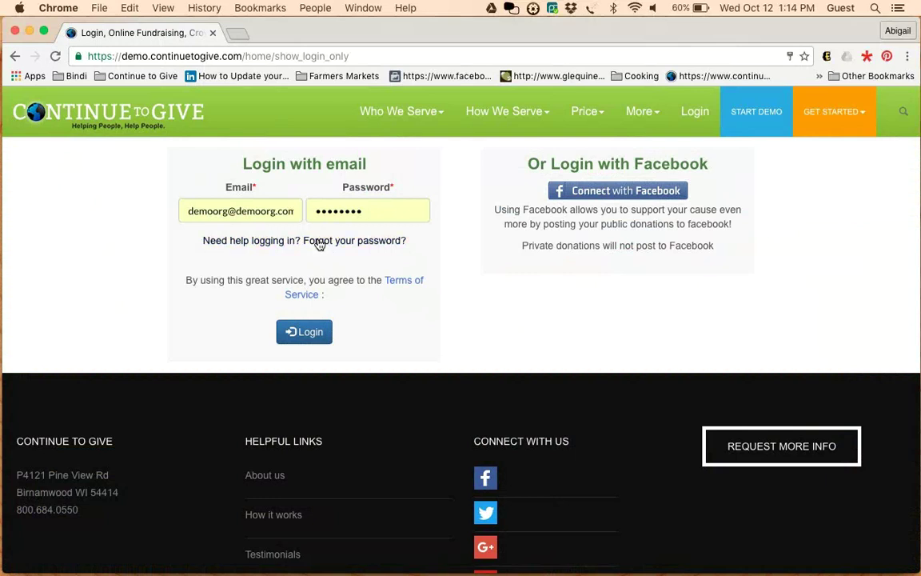
click(260, 211)
triple_click(260, 211)
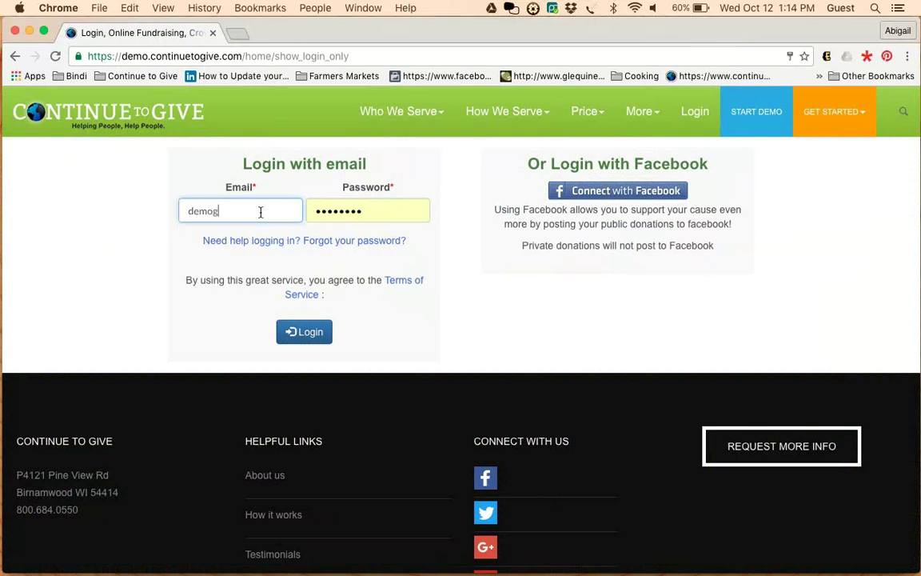
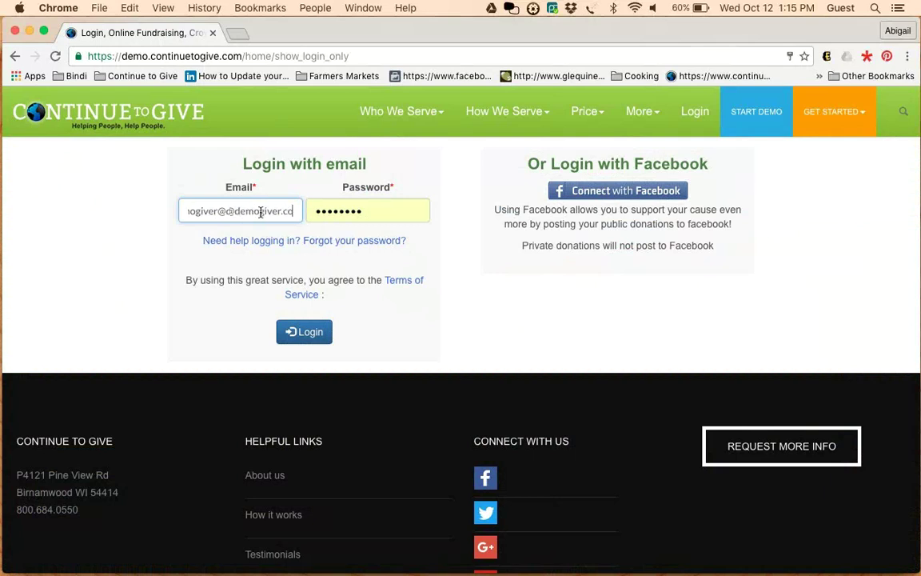
key(Tab)
text(••)
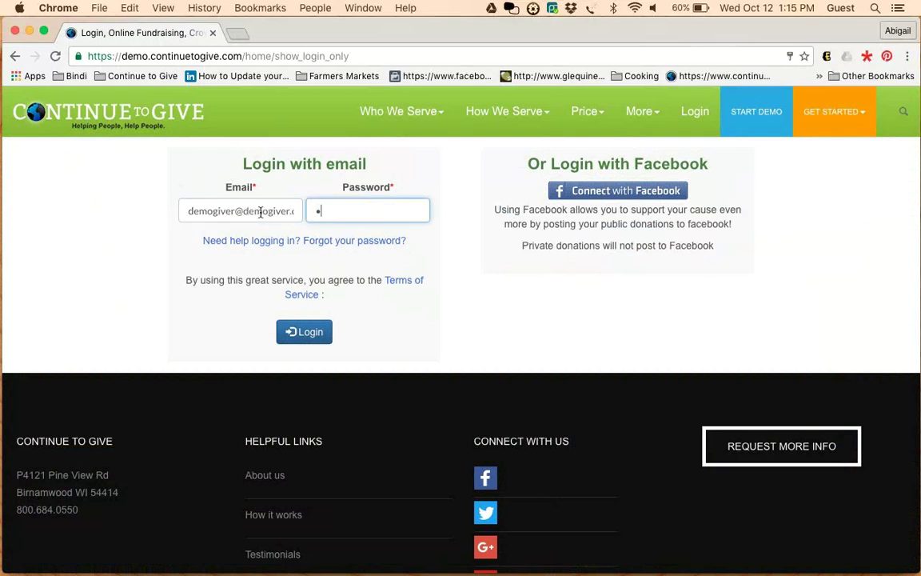
text(•••••••)
Sign in and rerun Donations Made with Settlement set to All, totalling $24,139.23
click(300, 334)
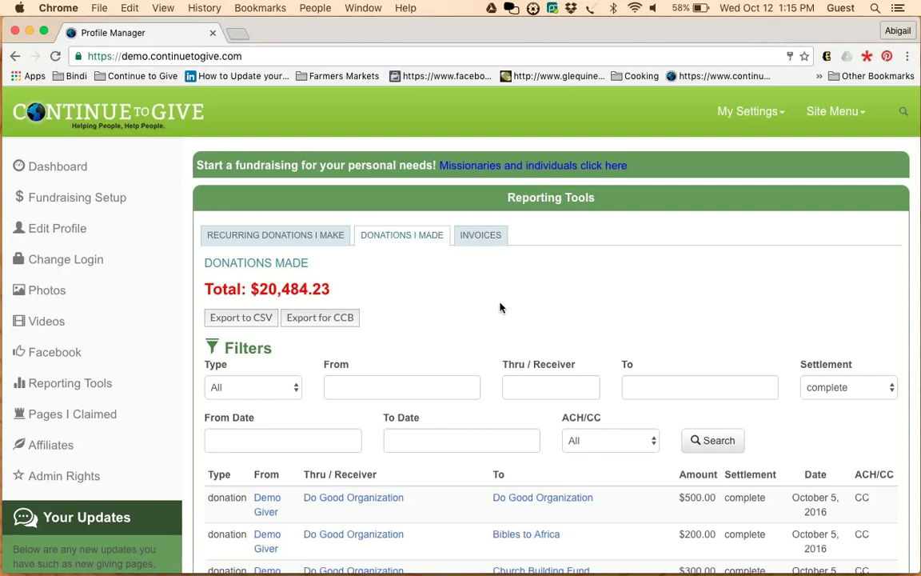
scroll(500, 308, down, 3)
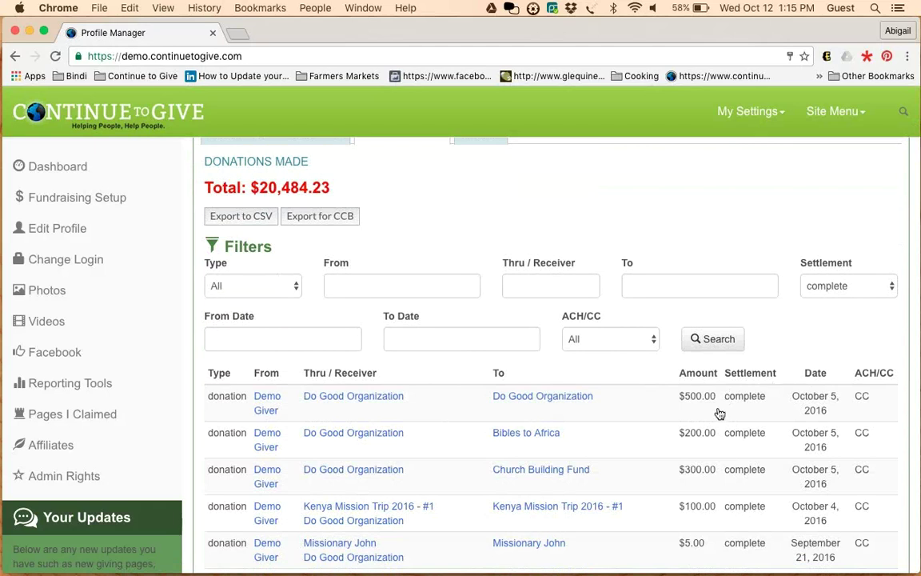
click(842, 293)
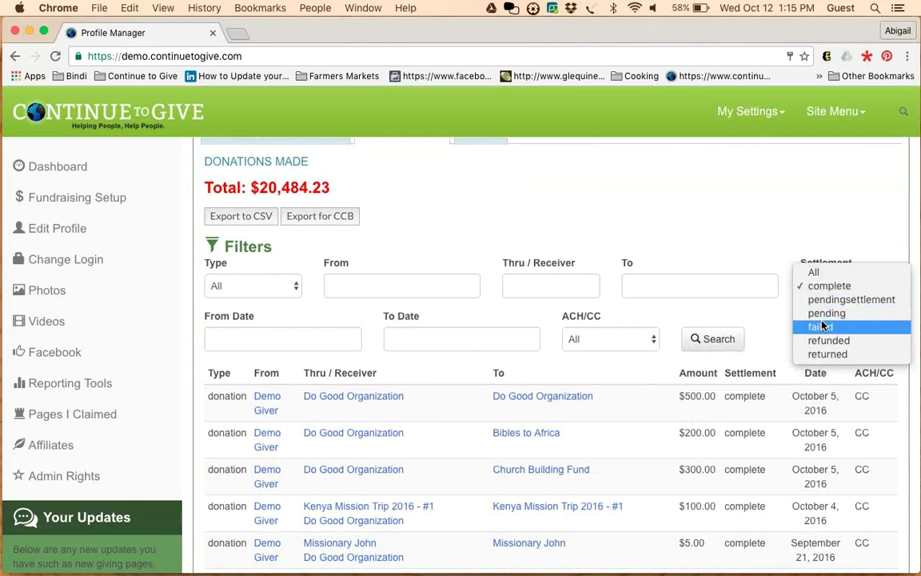
click(813, 273)
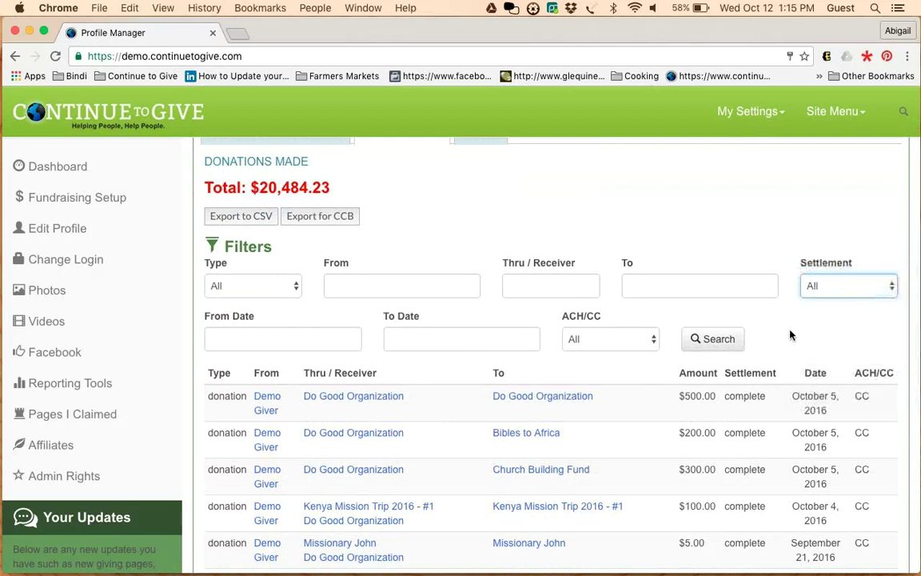
click(723, 345)
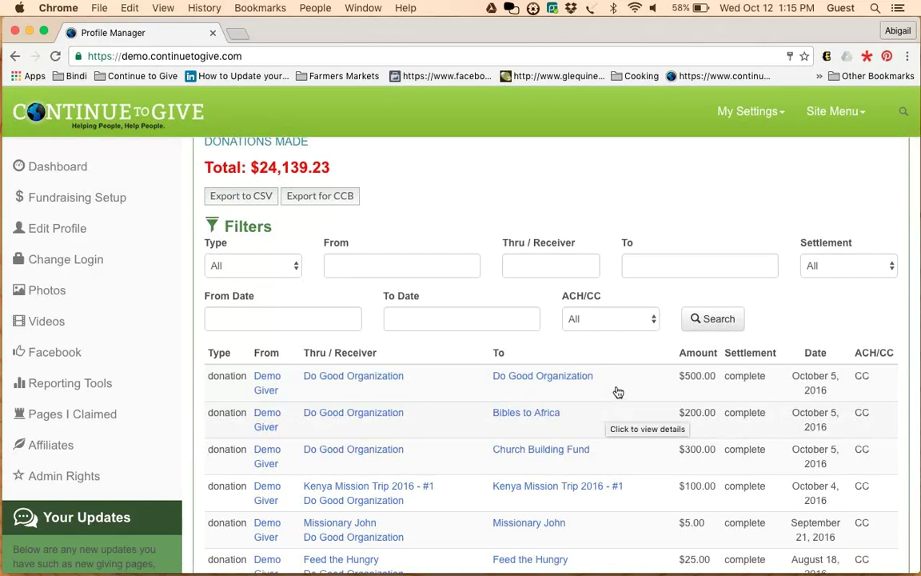
click(609, 386)
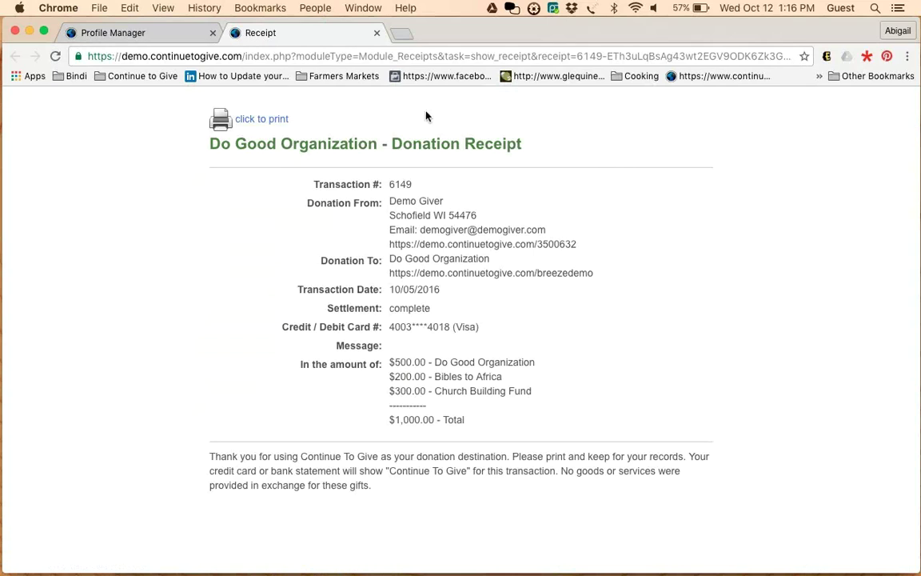
click(376, 33)
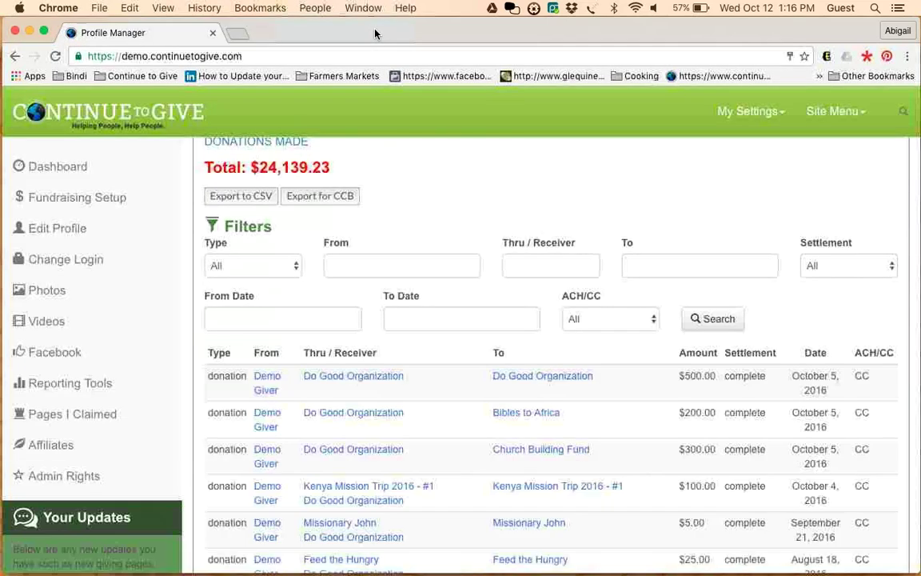
scroll(474, 389, up, 3)
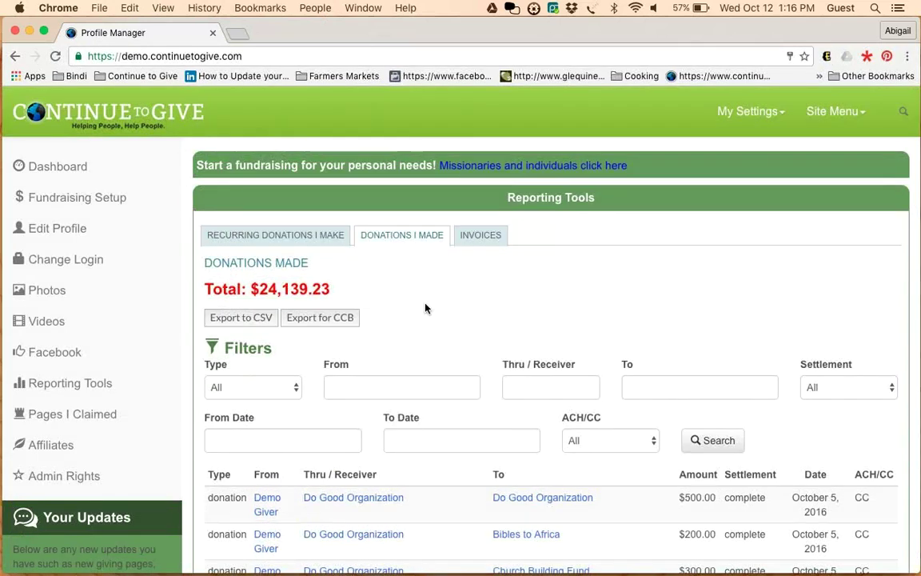
Open the $1.00 monthly Tithes donation from the recurring donations list for editing
click(265, 237)
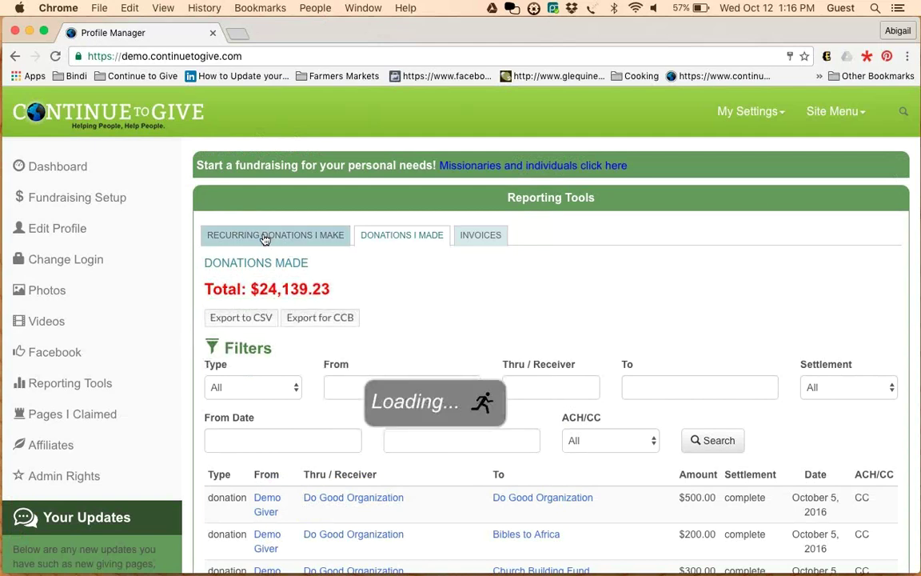
scroll(263, 236, down, 2)
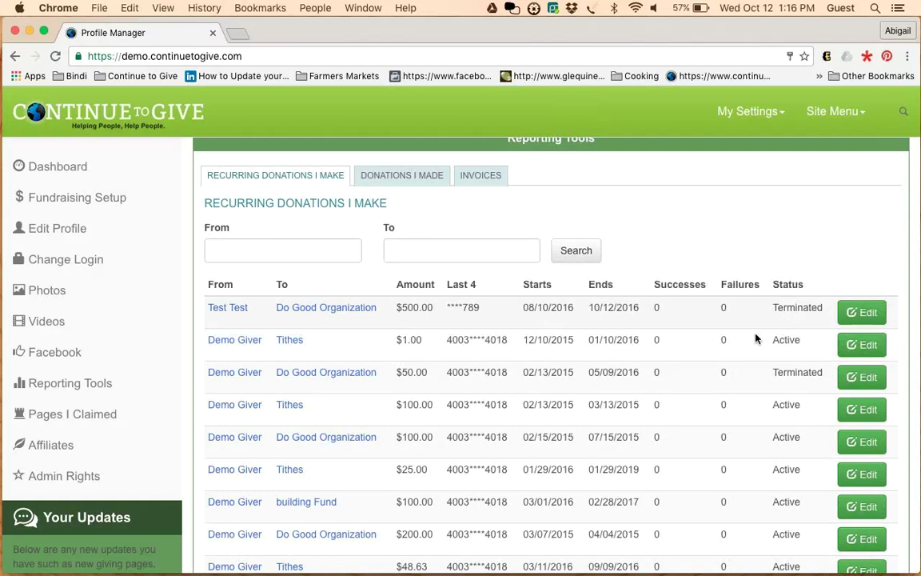
click(861, 345)
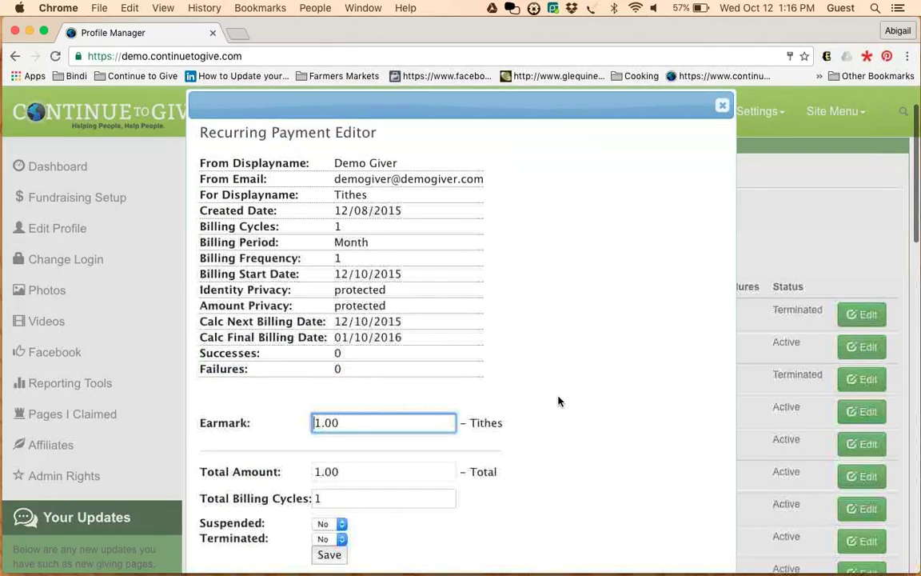
Set Terminated to Yes, save, confirm, and close the Recurring Payment Editor
scroll(558, 400, down, 3)
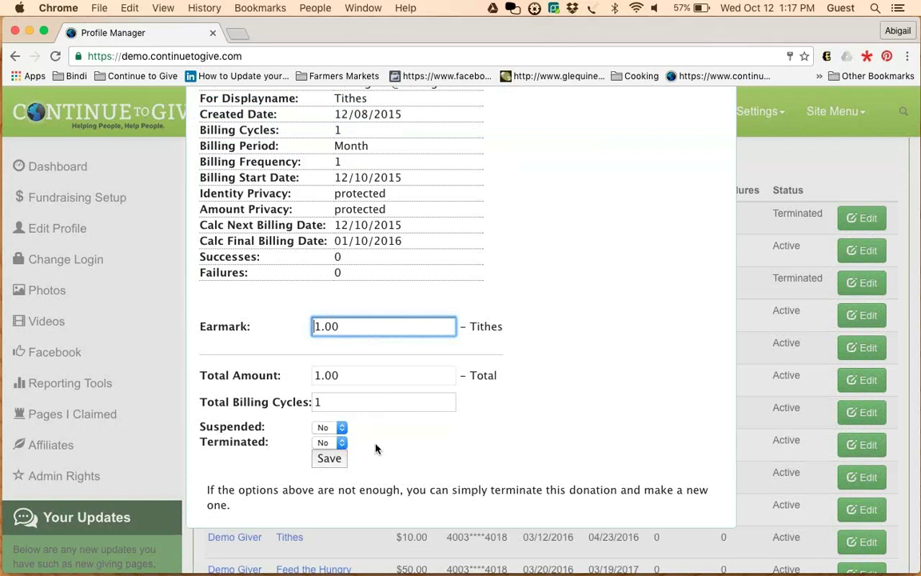
scroll(376, 448, up, 2)
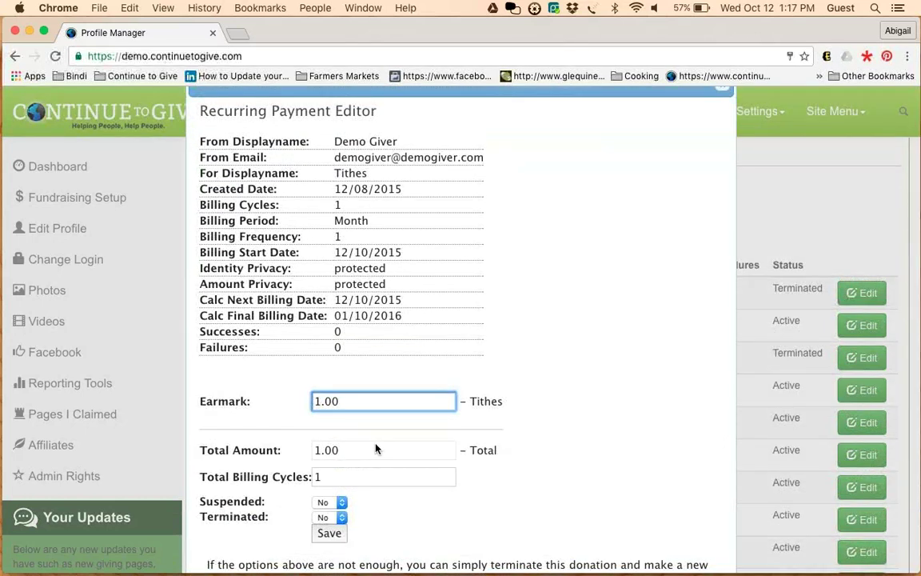
scroll(376, 448, down, 2)
click(329, 462)
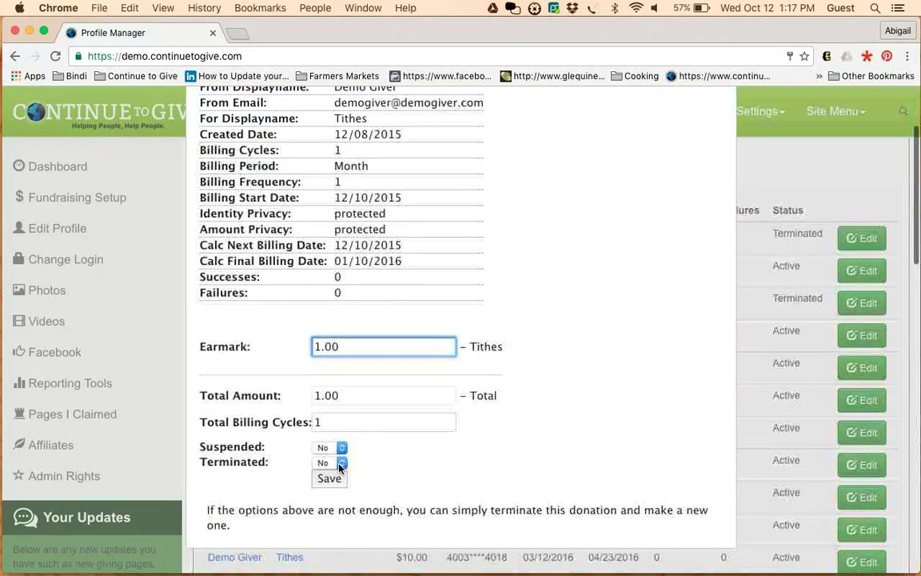
click(334, 479)
click(330, 479)
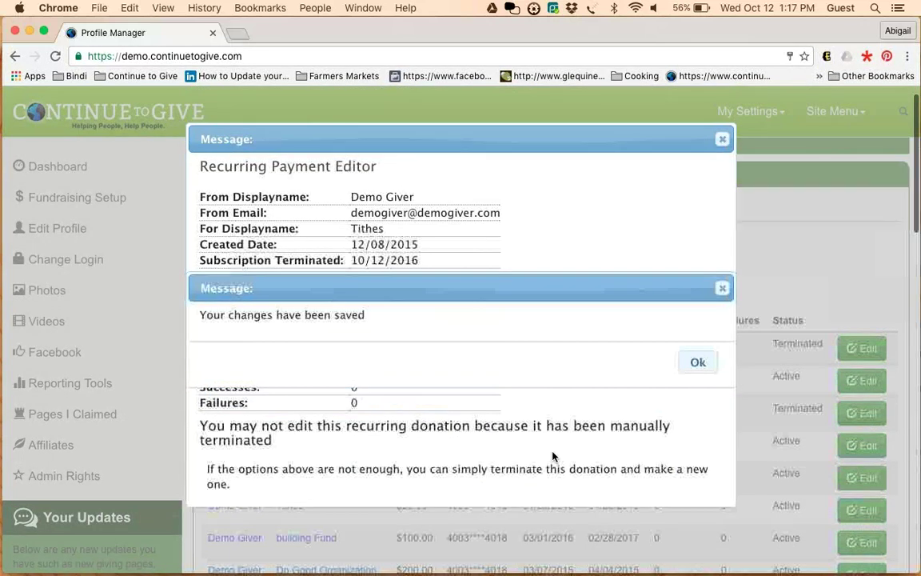
click(697, 362)
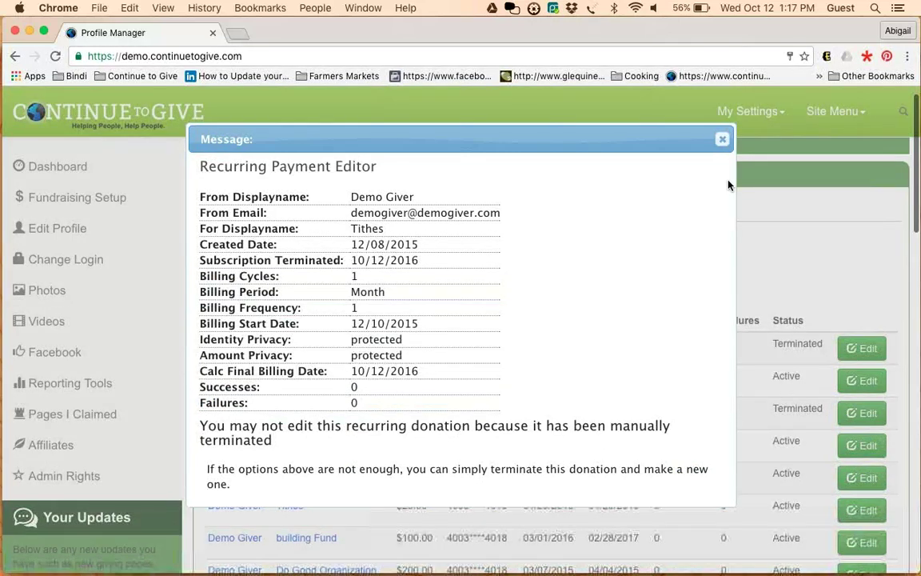
click(722, 139)
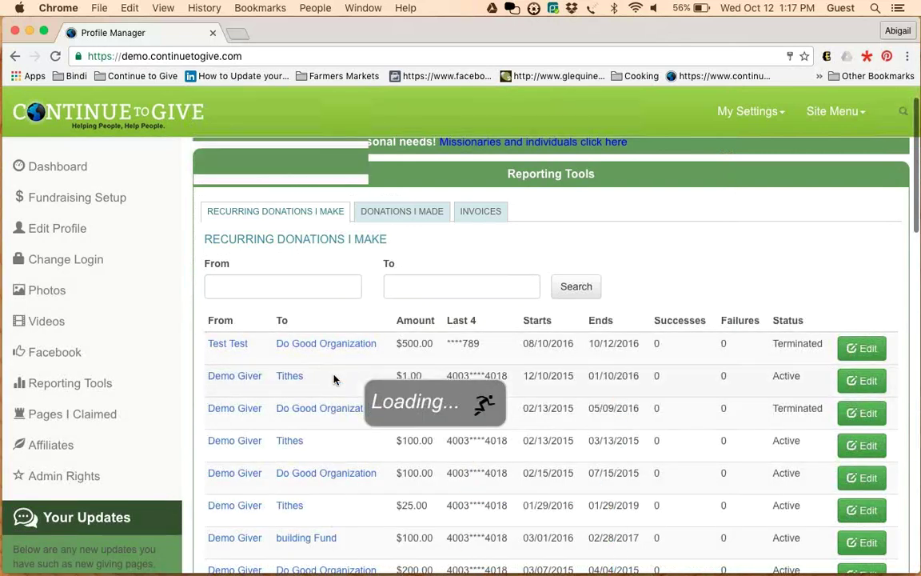
Open the Tithes recipient page in a new browser tab and switch to it
scroll(299, 336, down, 1)
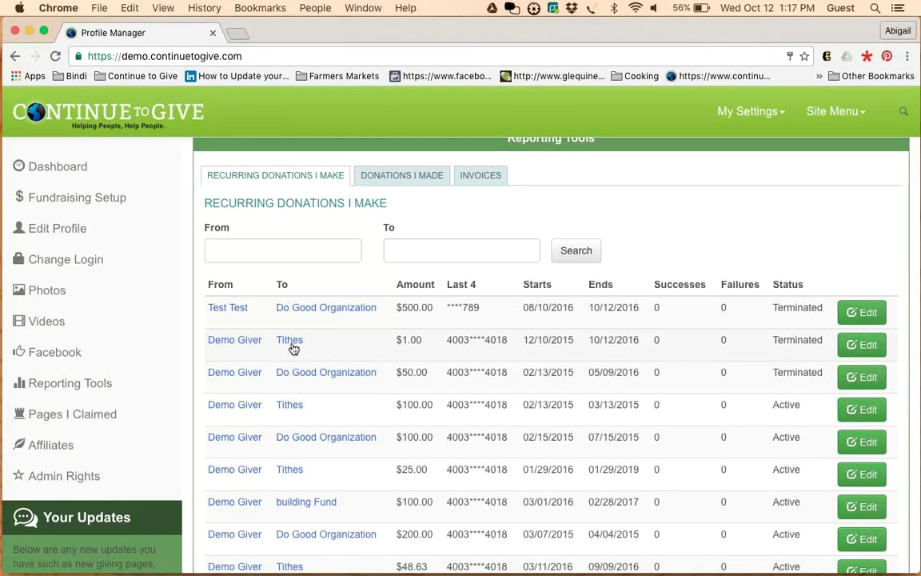
right_click(289, 341)
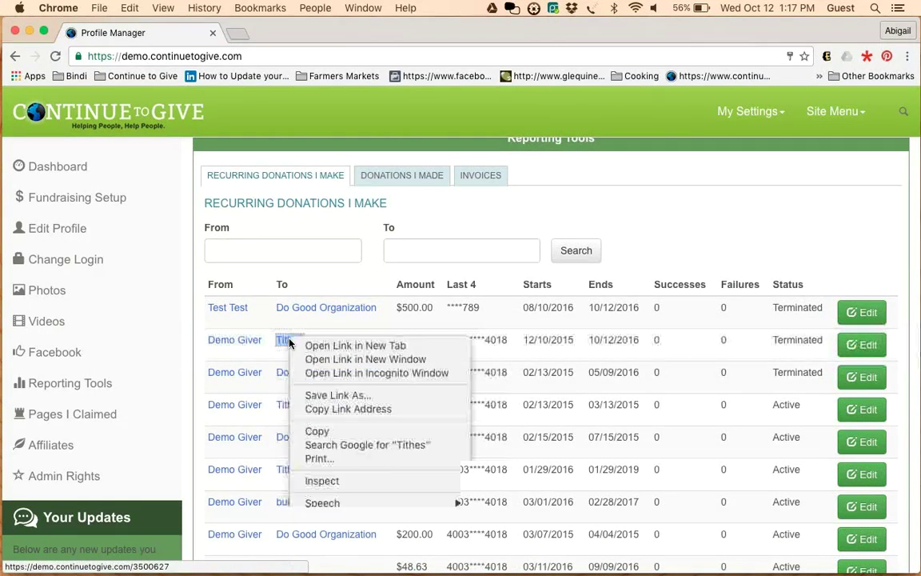
click(304, 345)
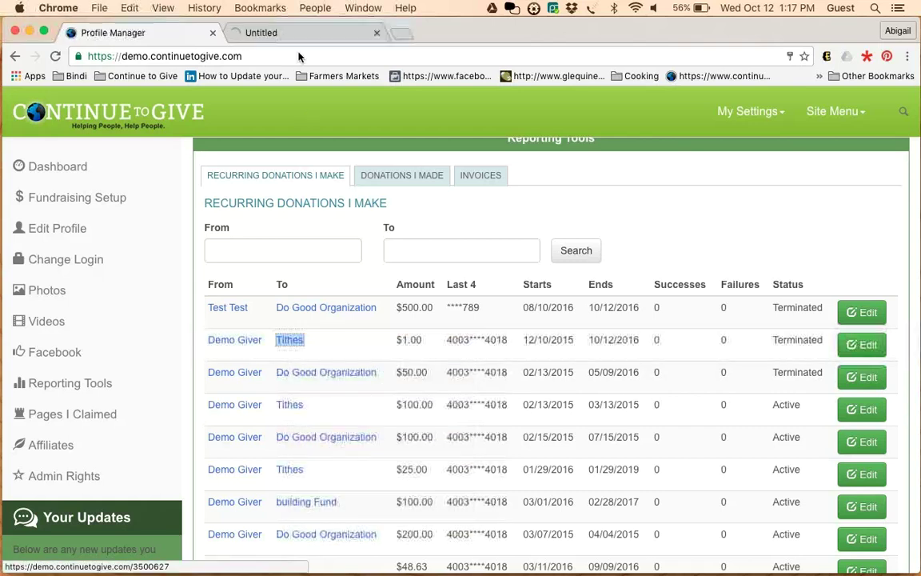
click(293, 34)
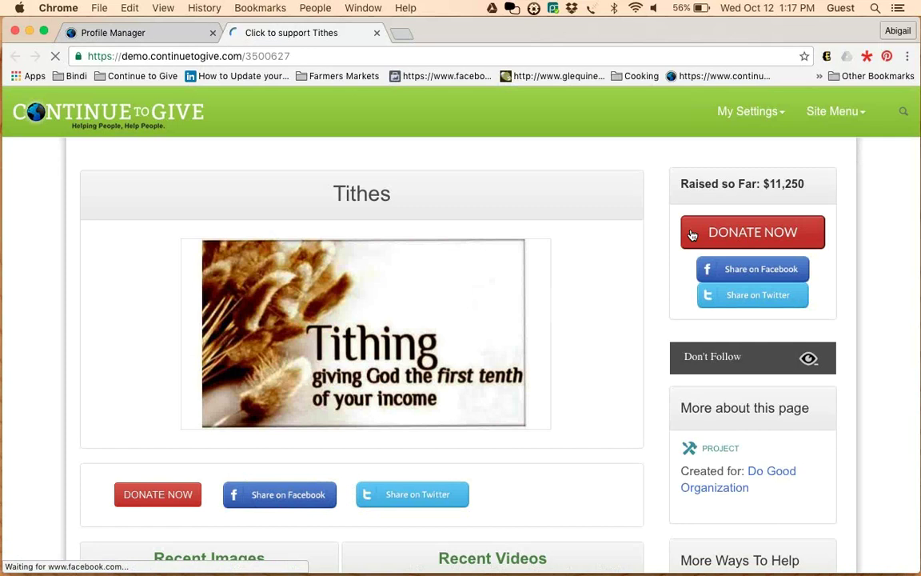
Start a Tithes donation and review the form's payment methods without changing them
click(693, 234)
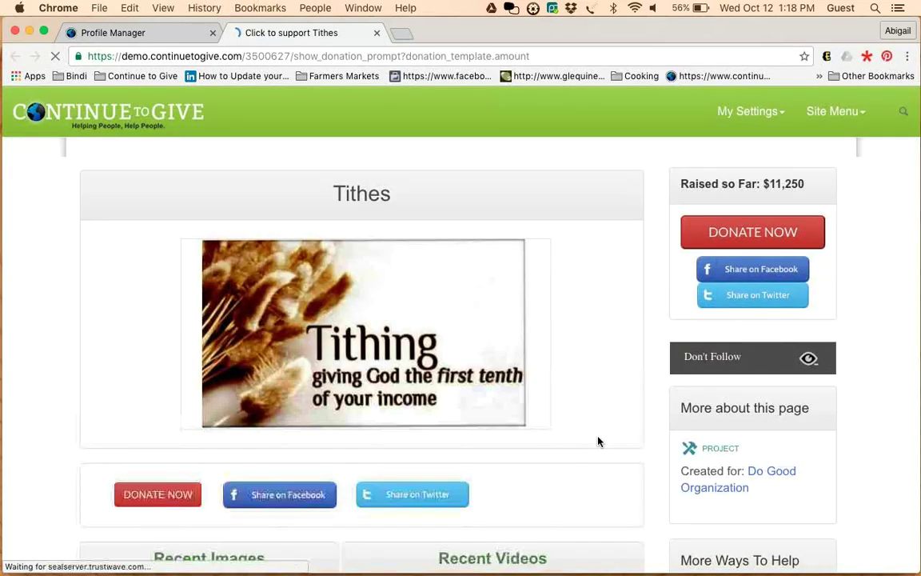
scroll(598, 441, down, 1)
scroll(598, 441, down, 5)
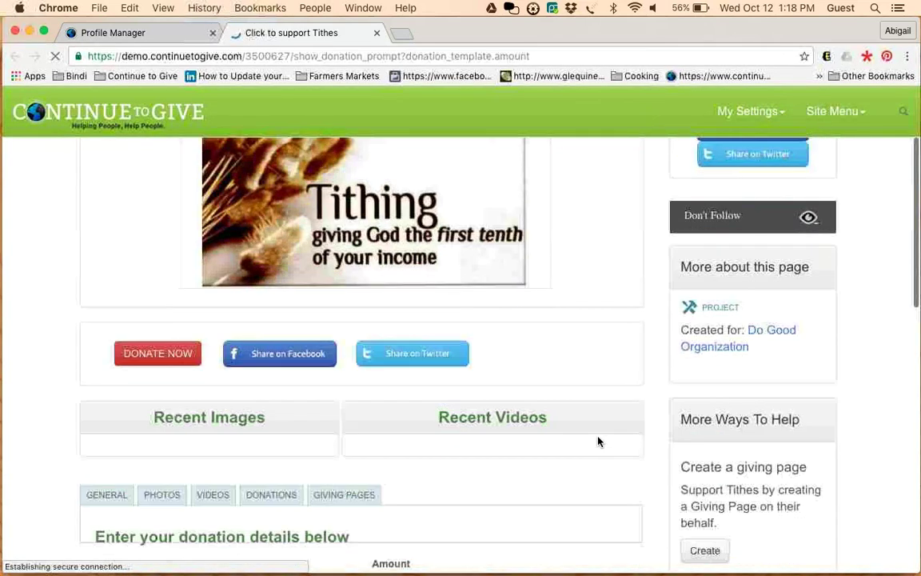
scroll(598, 442, down, 3)
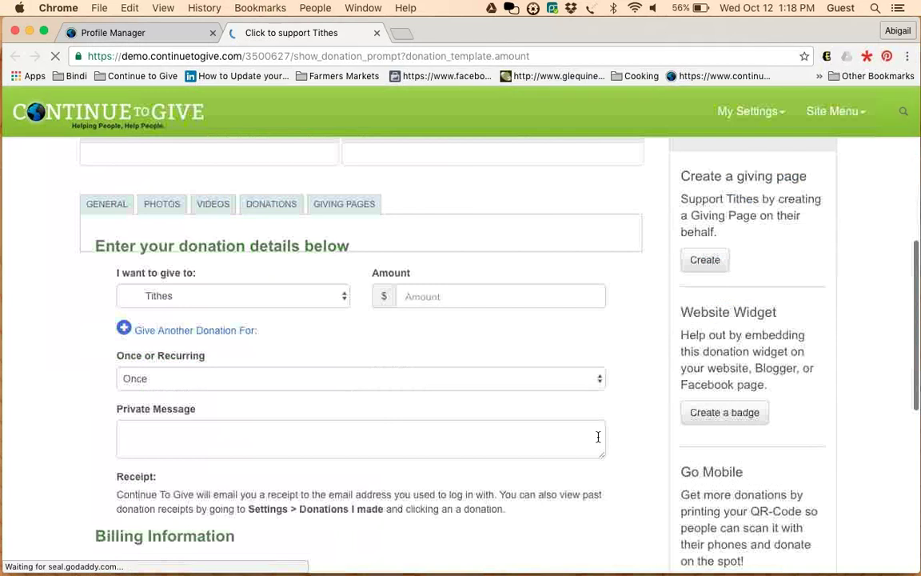
scroll(384, 405, down, 2)
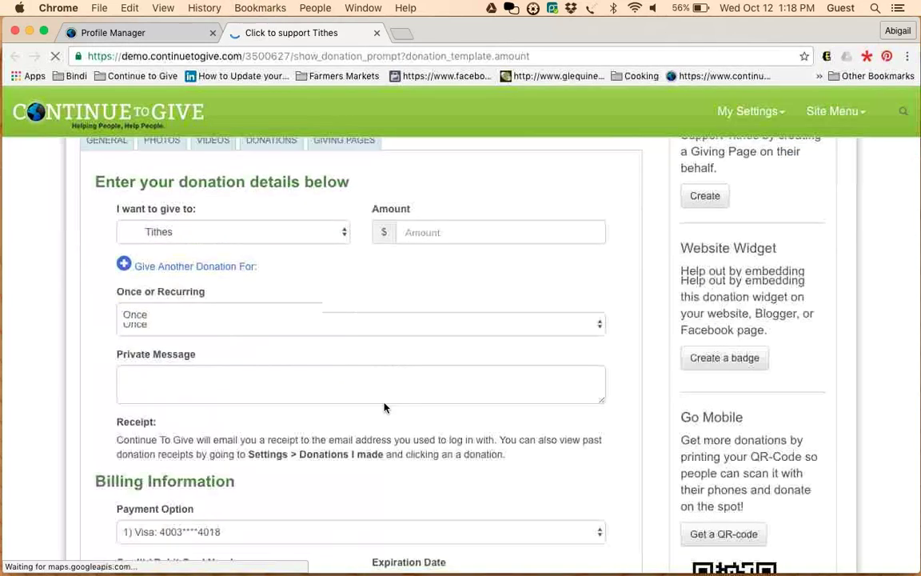
scroll(327, 433, down, 3)
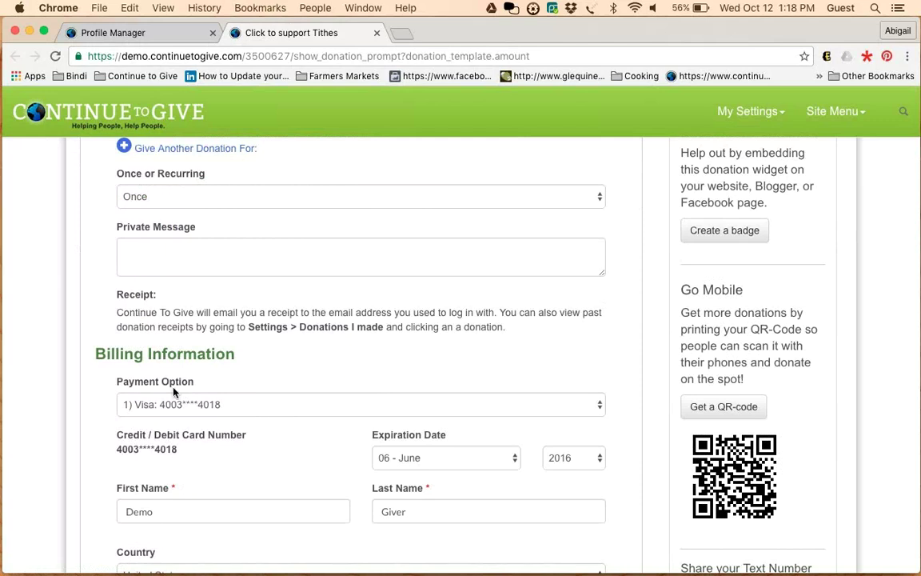
click(255, 407)
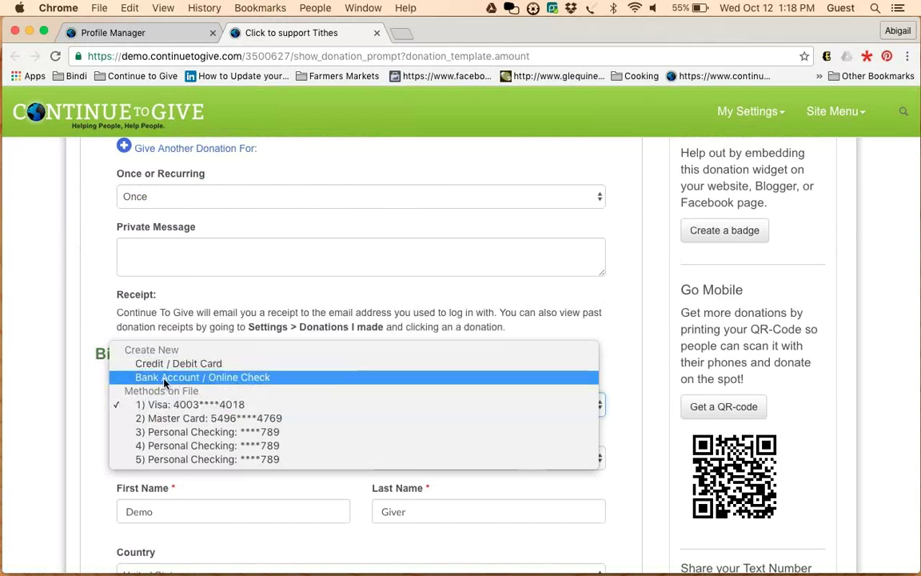
click(88, 391)
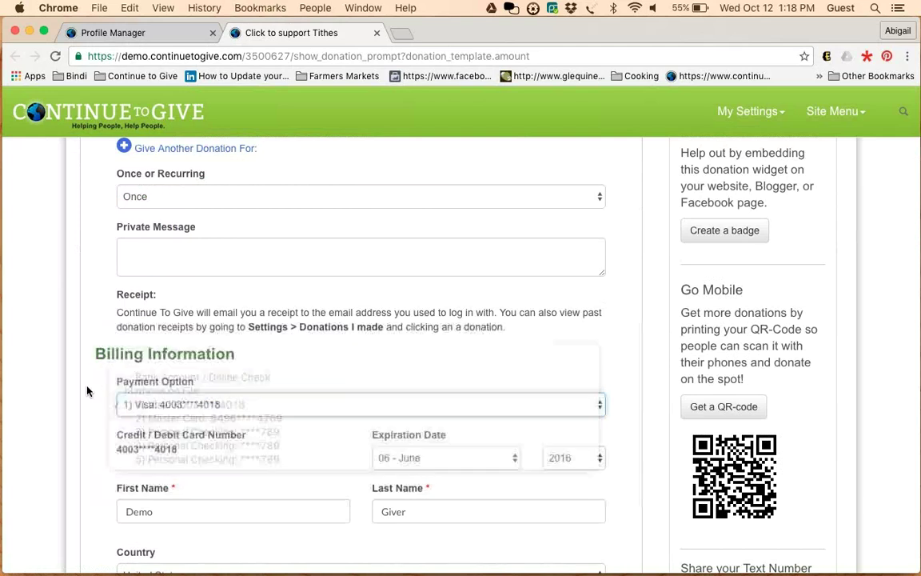
Return to the Profile Manager tab showing the recurring donations list
scroll(88, 391, up, 2)
scroll(88, 391, down, 5)
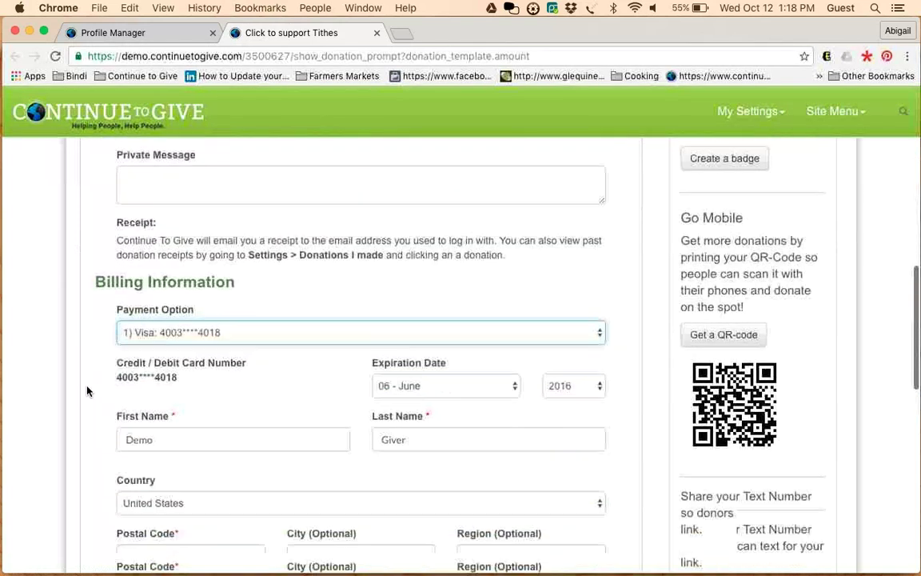
scroll(88, 391, down, 2)
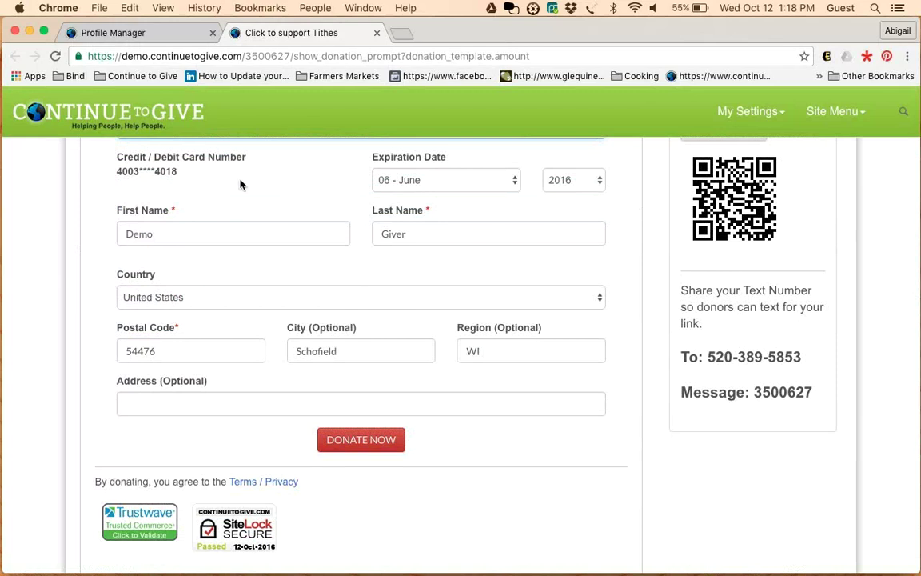
click(159, 38)
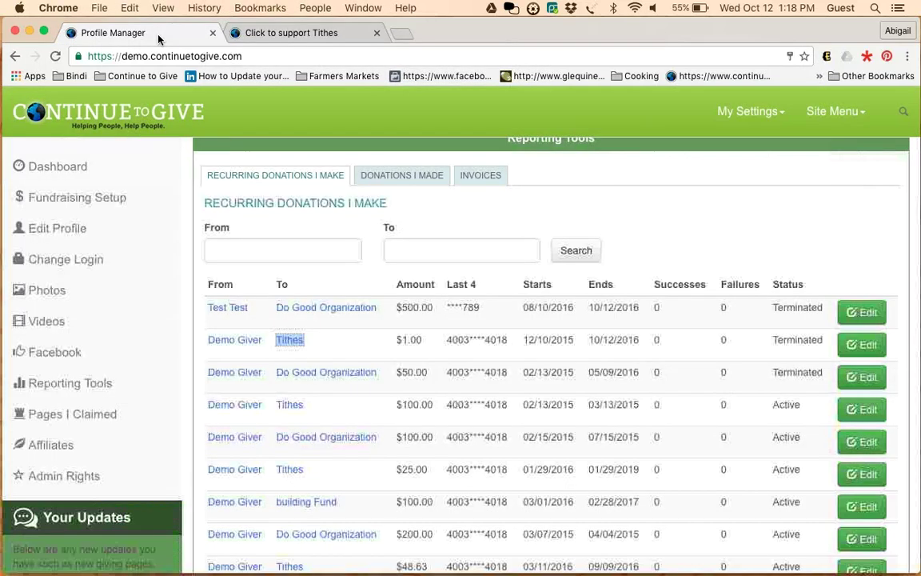